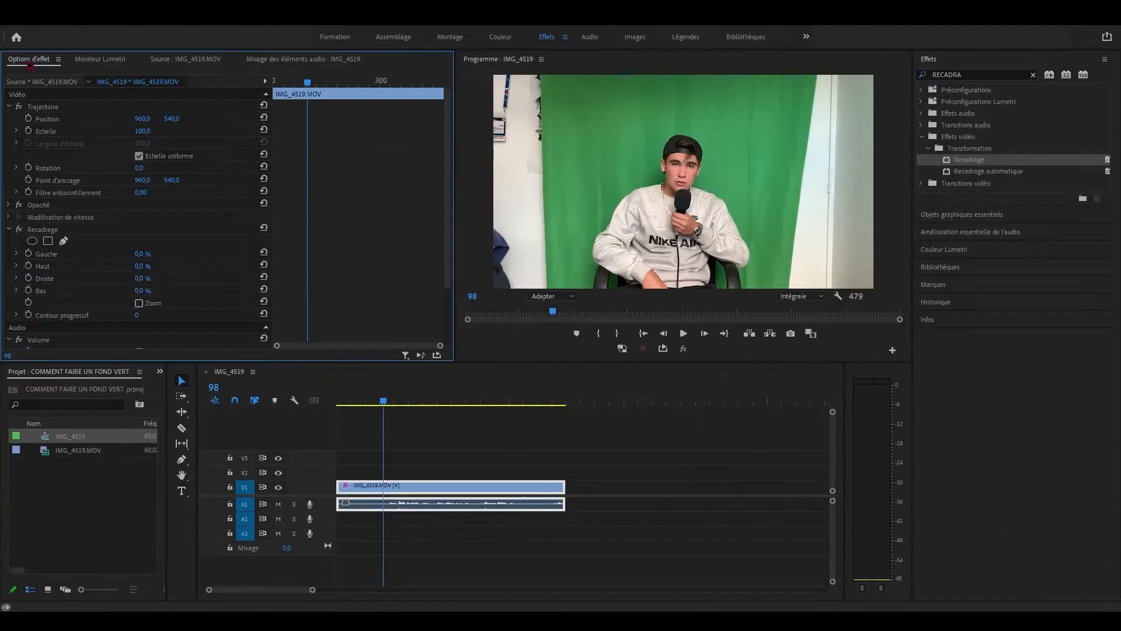
Set the Recadrage effect on IMG_4519.MOV to 16 % on Gauche and 22.5 % on Droite, leaving only green behind the subject.
scroll(76, 233, down, 2)
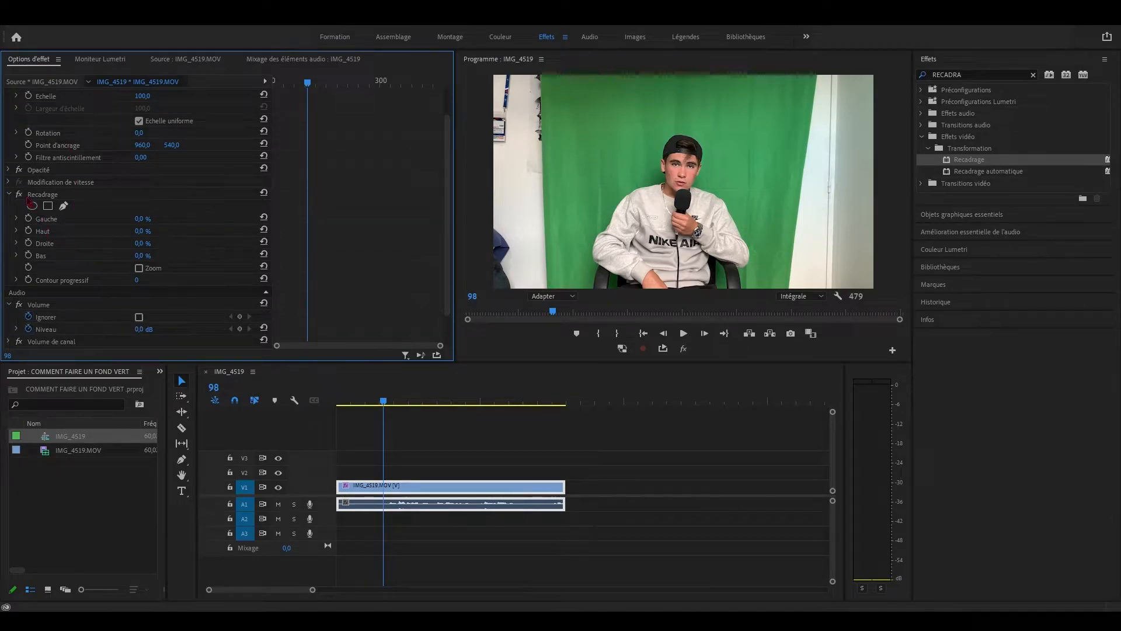
click(27, 196)
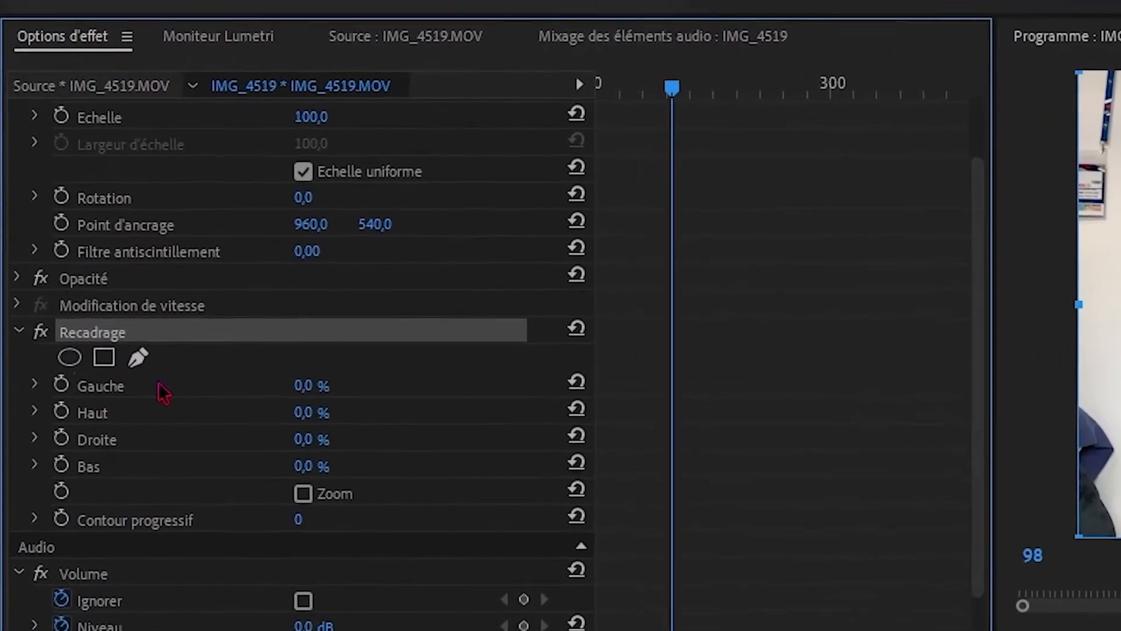
click(152, 313)
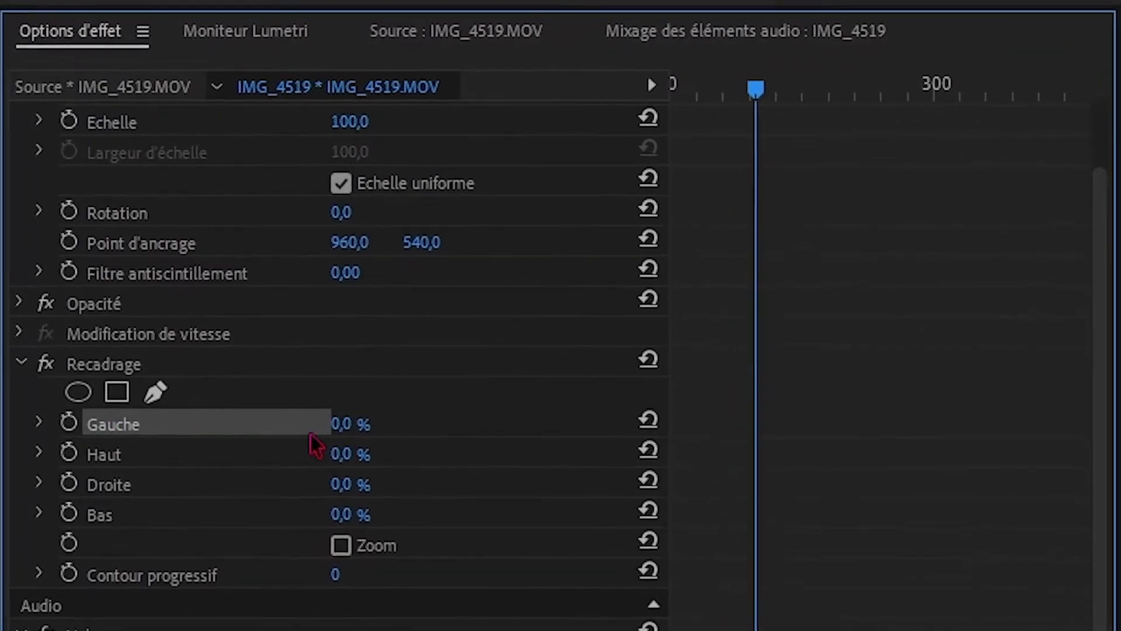
drag(370, 437, 366, 437)
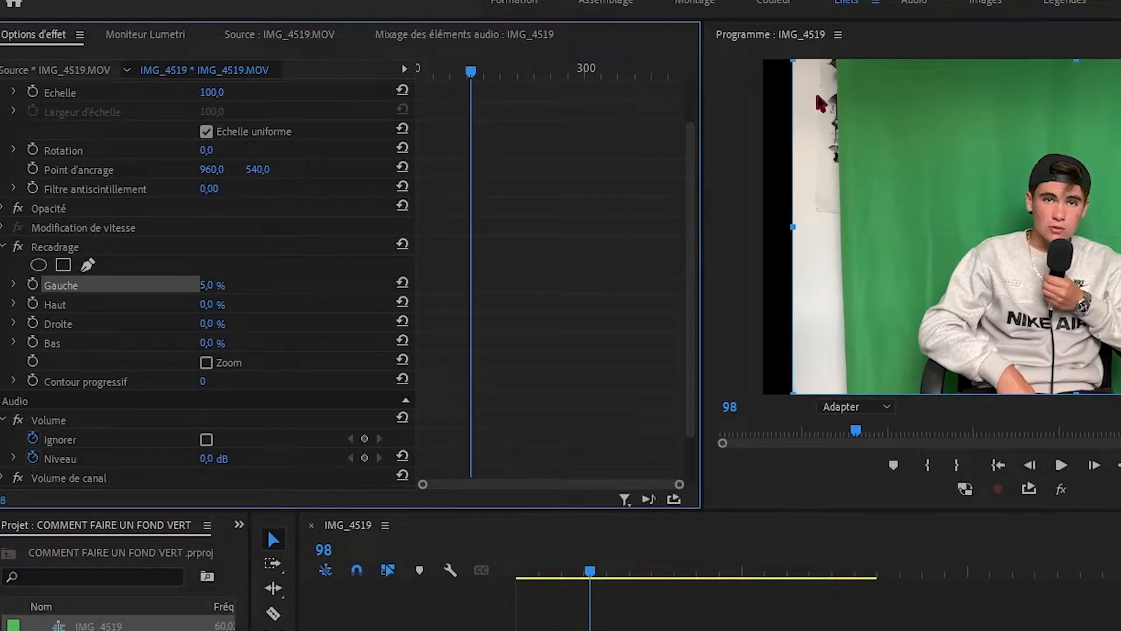
mouse_move(210, 285)
mouse_down()
mouse_move(258, 285)
mouse_move(208, 285)
mouse_move(218, 285)
mouse_up()
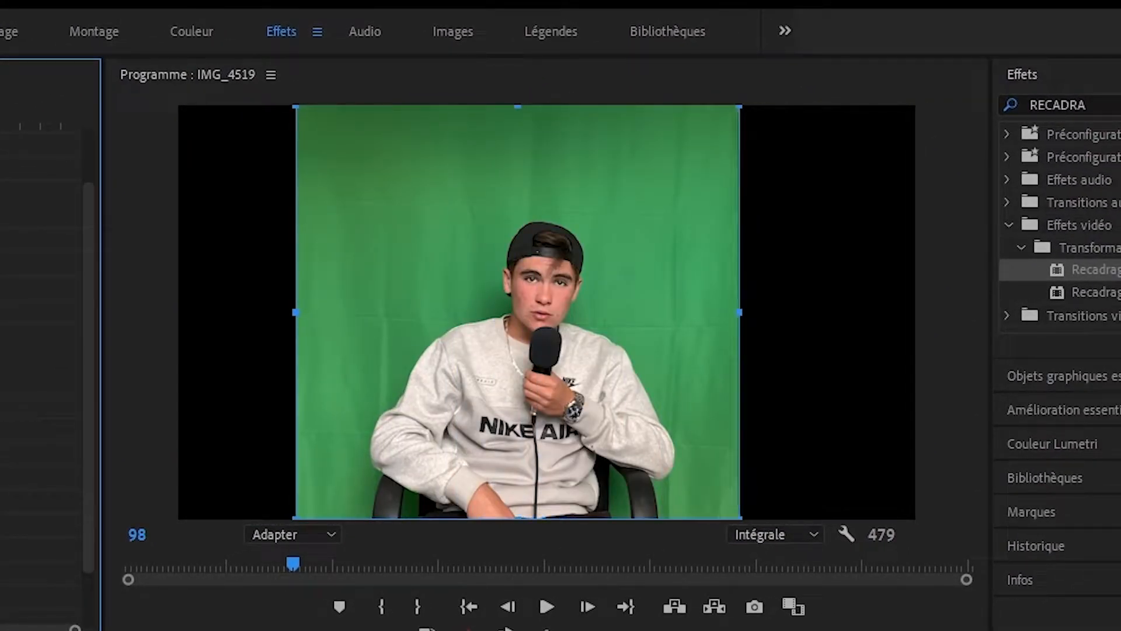
drag(149, 243, 146, 243)
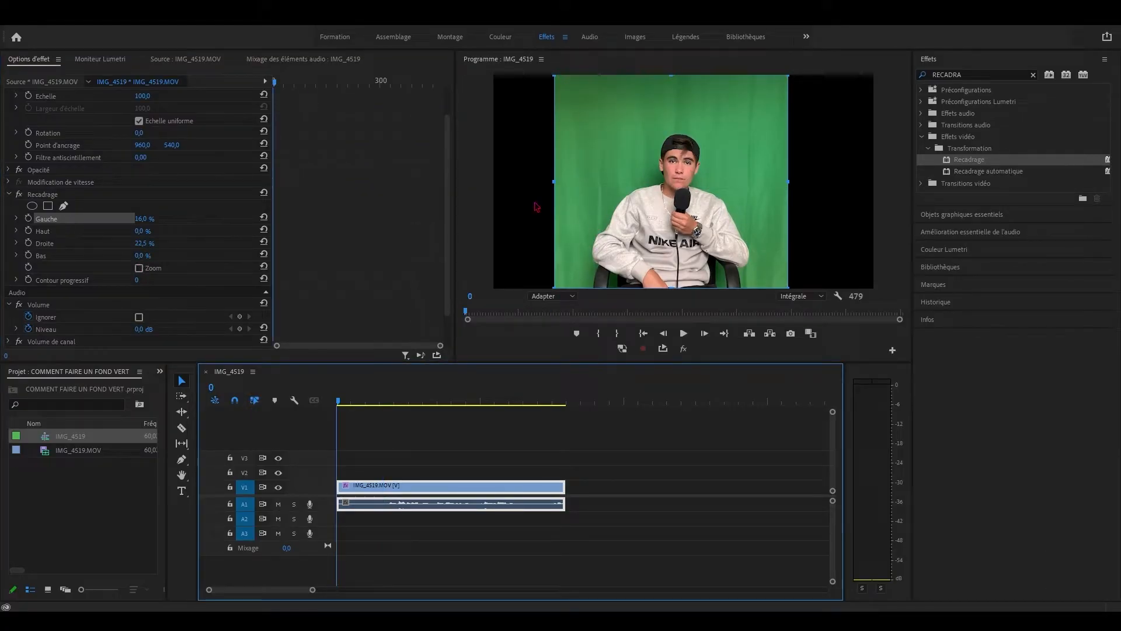
click(536, 206)
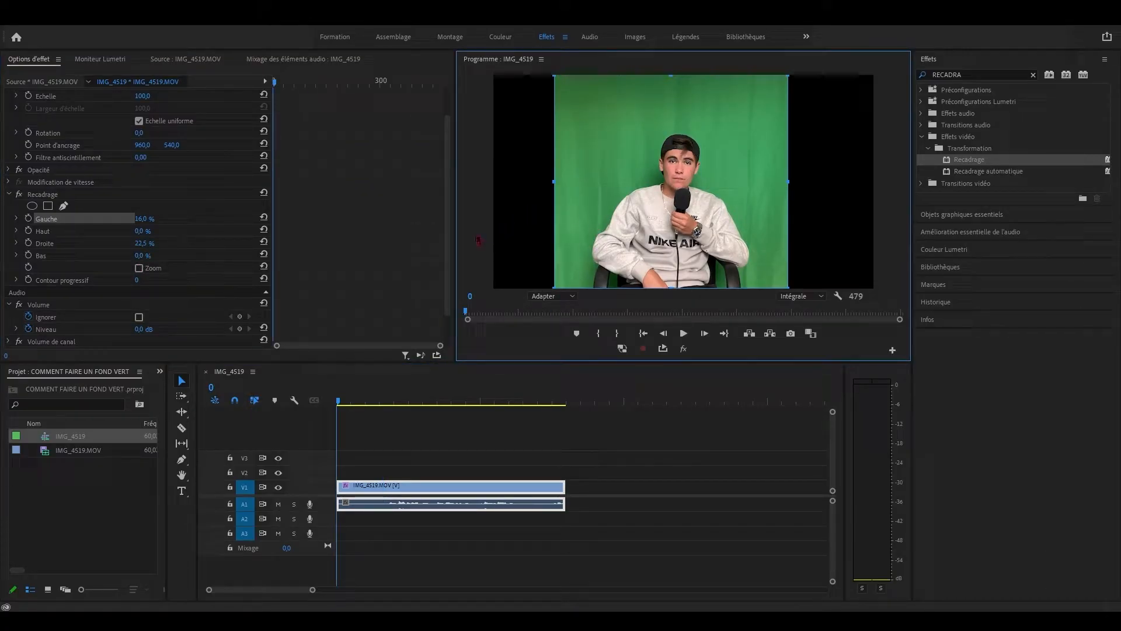
Search the effects for "Ultra key" and apply UltraKey to the IMG_4519.MOV clip.
click(984, 74)
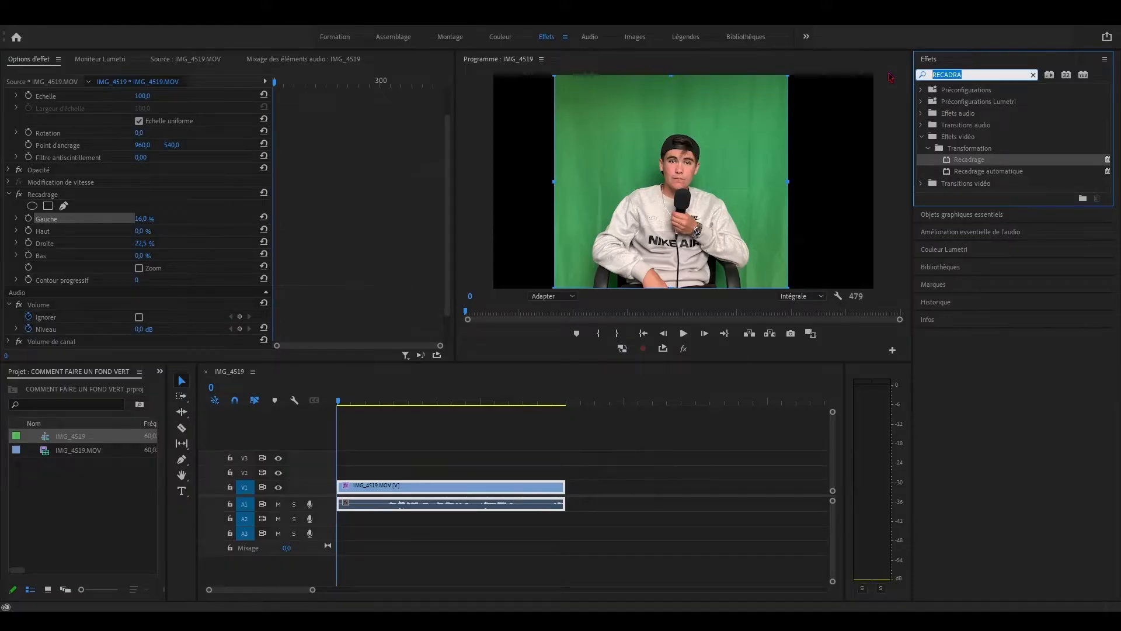
text(Ul)
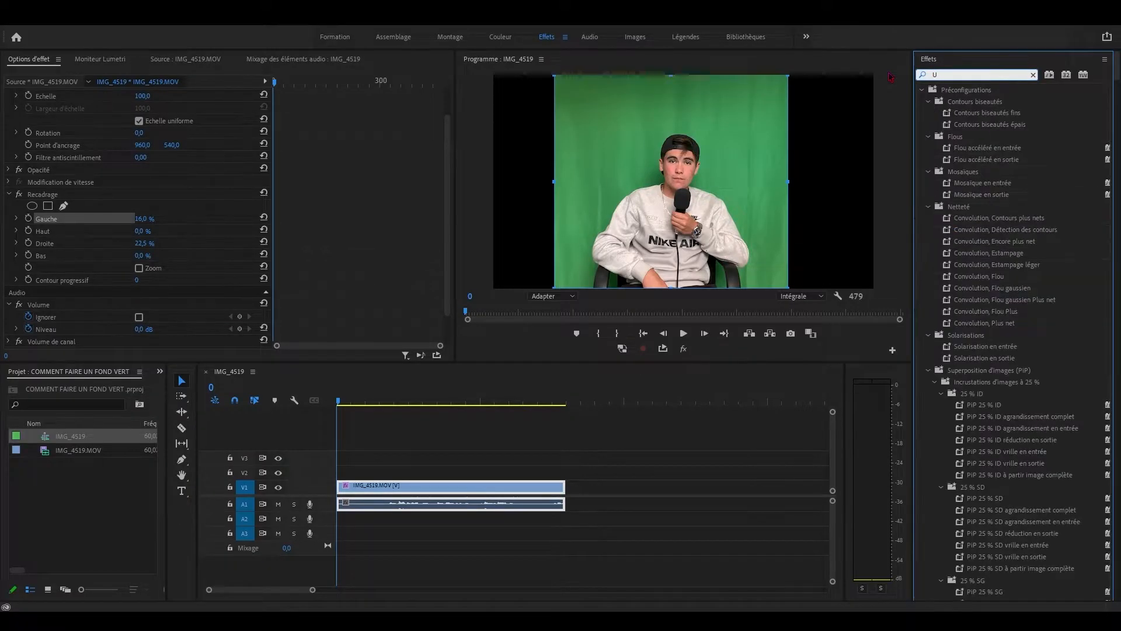
text(tra k)
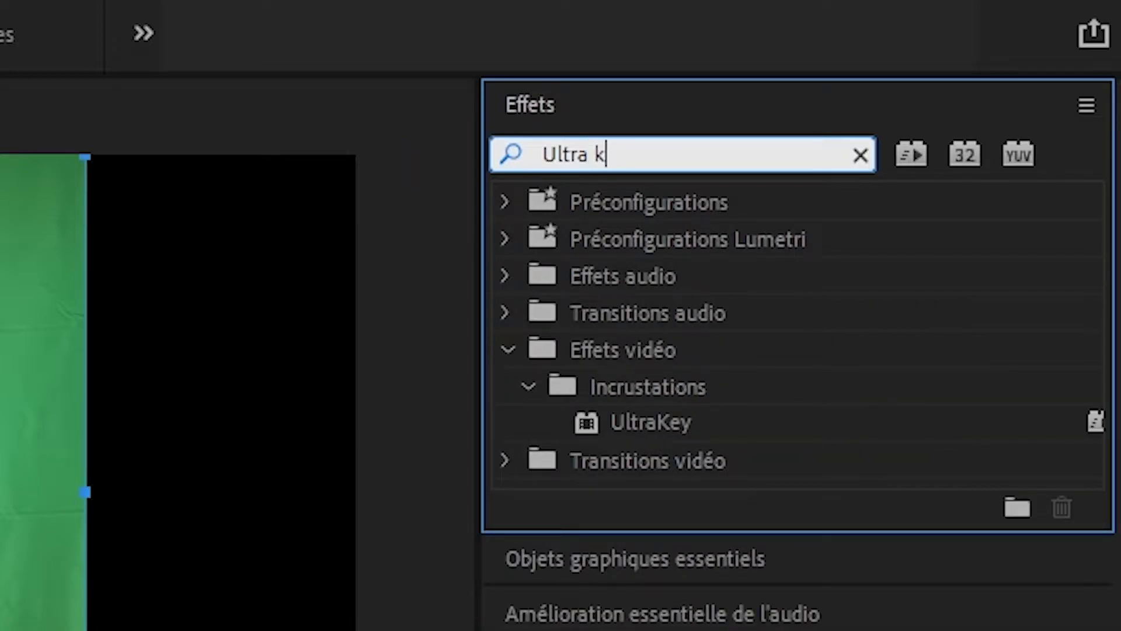
click(646, 419)
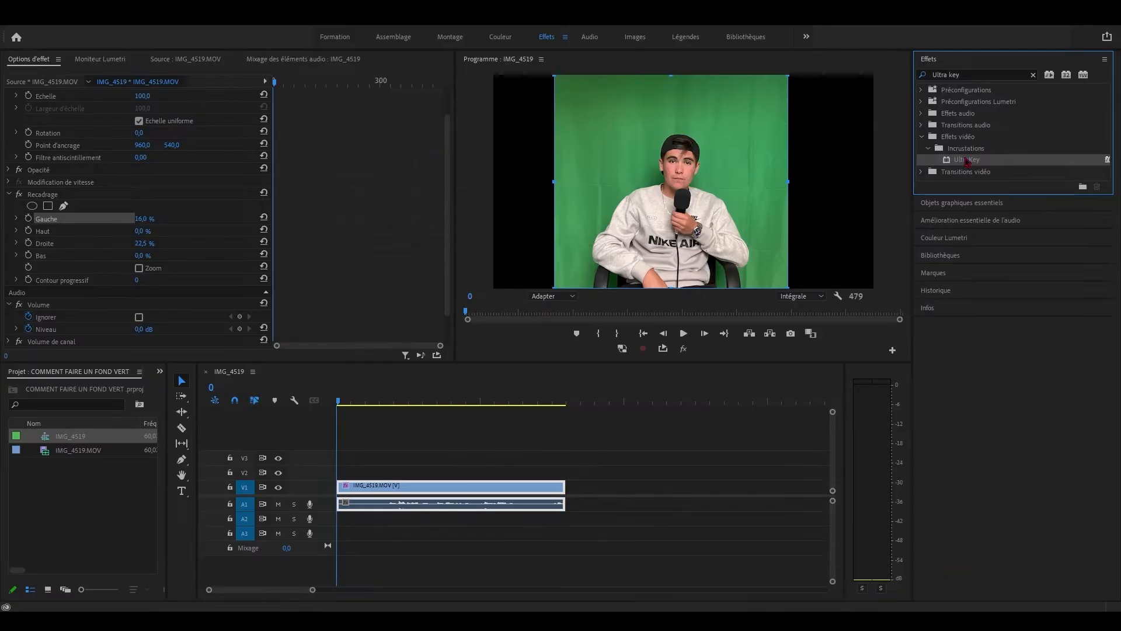
drag(661, 349, 534, 434)
drag(490, 469, 466, 487)
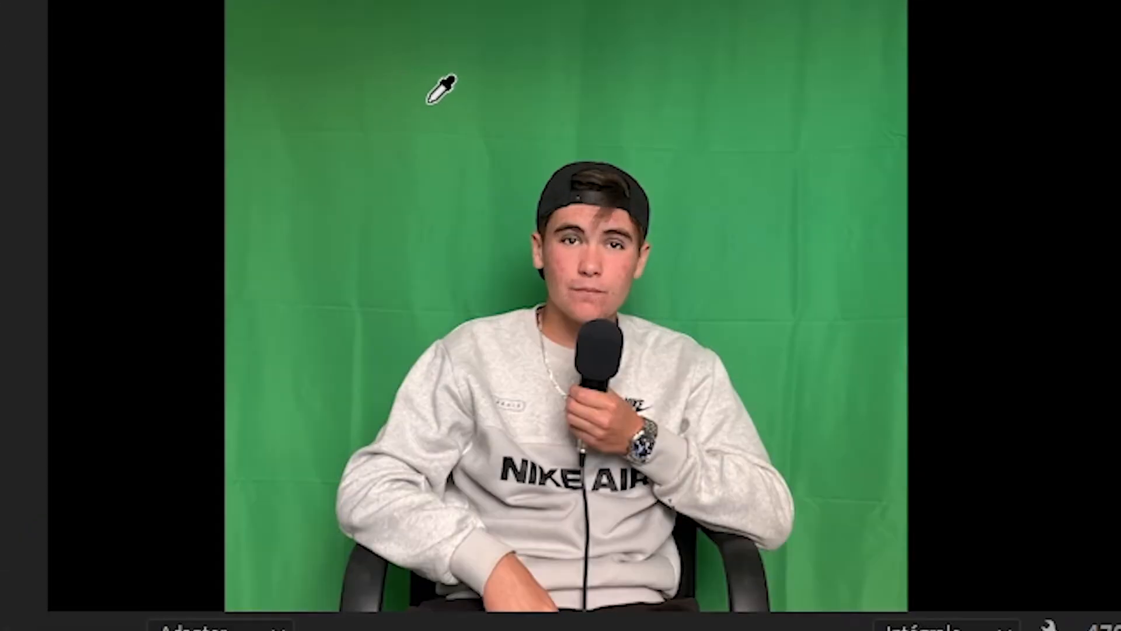
Sample the green backdrop as UltraKey's Couleur de découpe and set Paramètre to Dynamique.
click(623, 151)
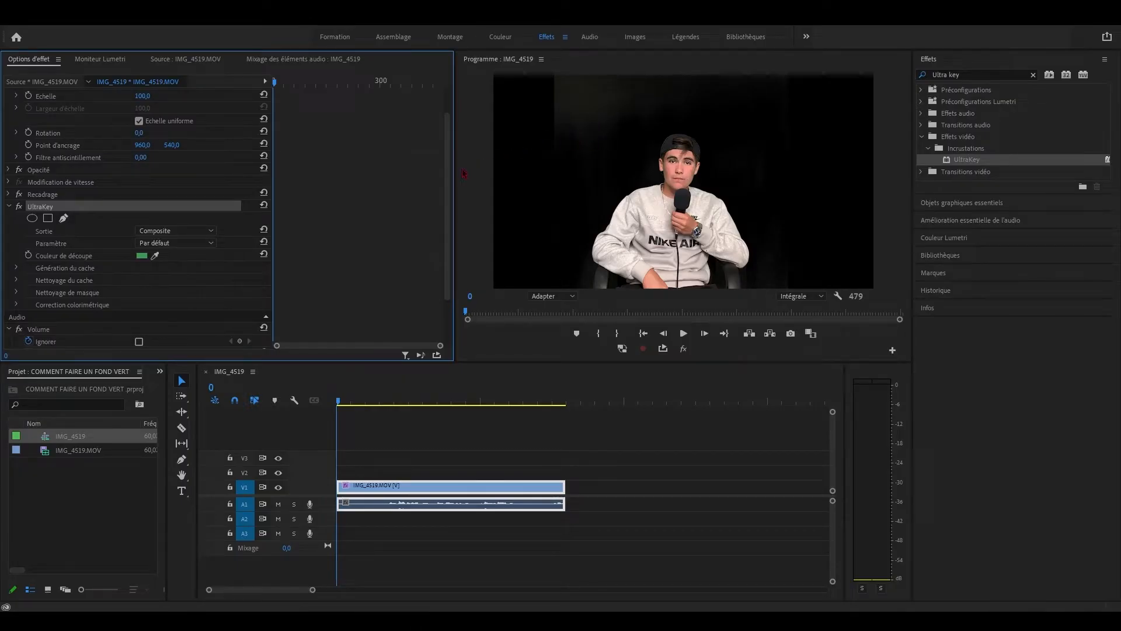
click(187, 243)
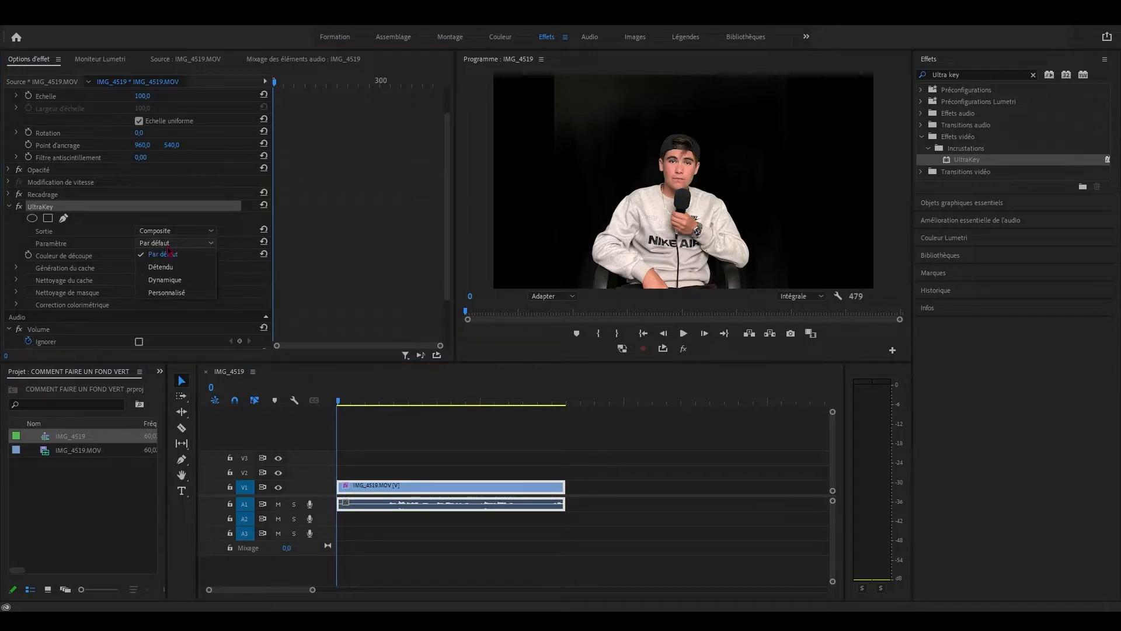
click(160, 283)
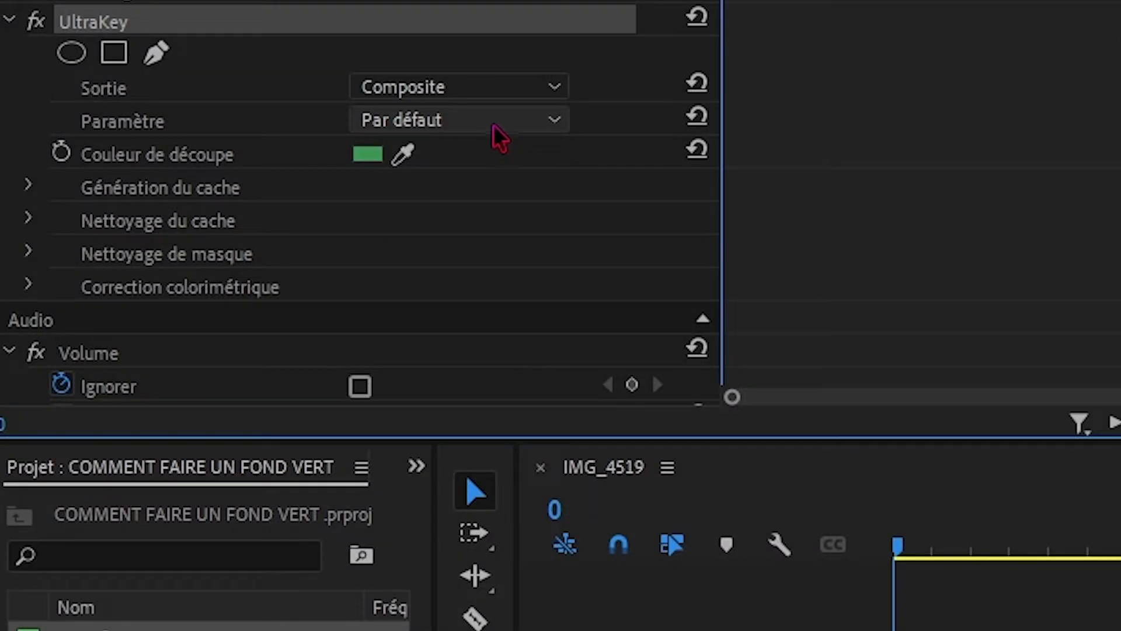
click(187, 245)
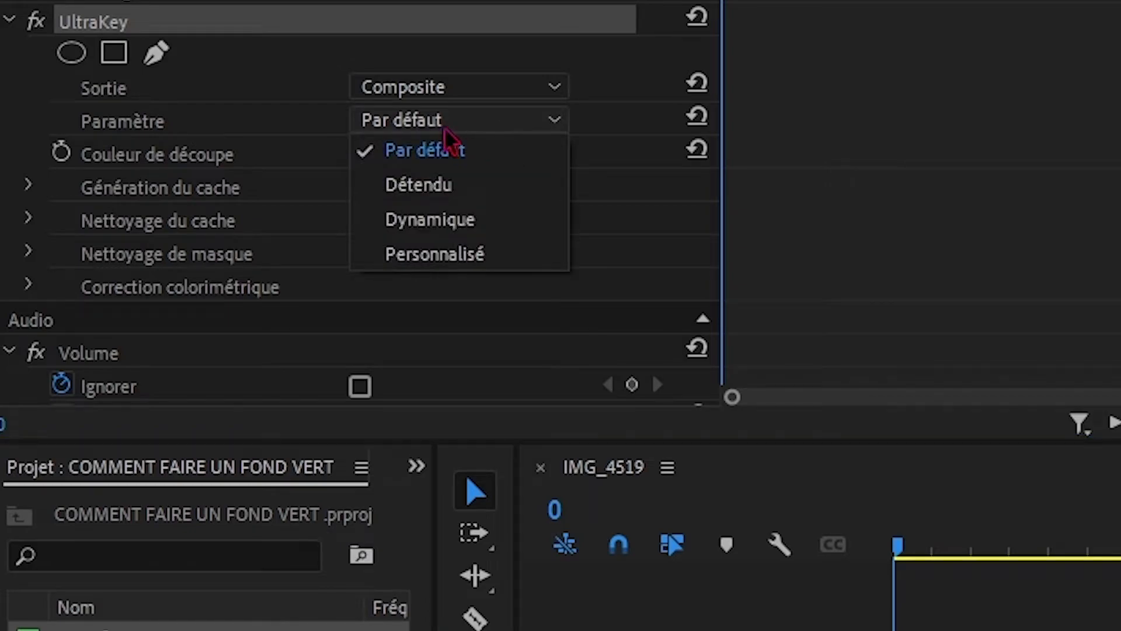
click(411, 224)
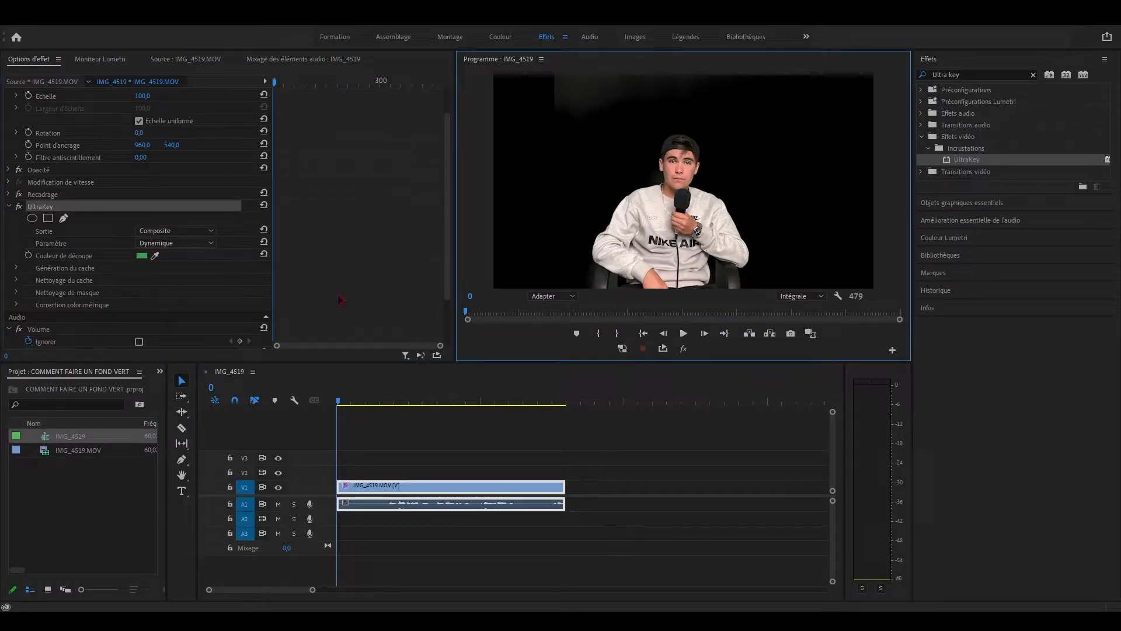
Refine UltraKey's Génération du cache with Transparence 57, Tons clairs 10, Ombre 55, Tolérance 90 and Piédestal 100, and collapse the effect.
click(9, 207)
click(8, 229)
drag(139, 267, 152, 267)
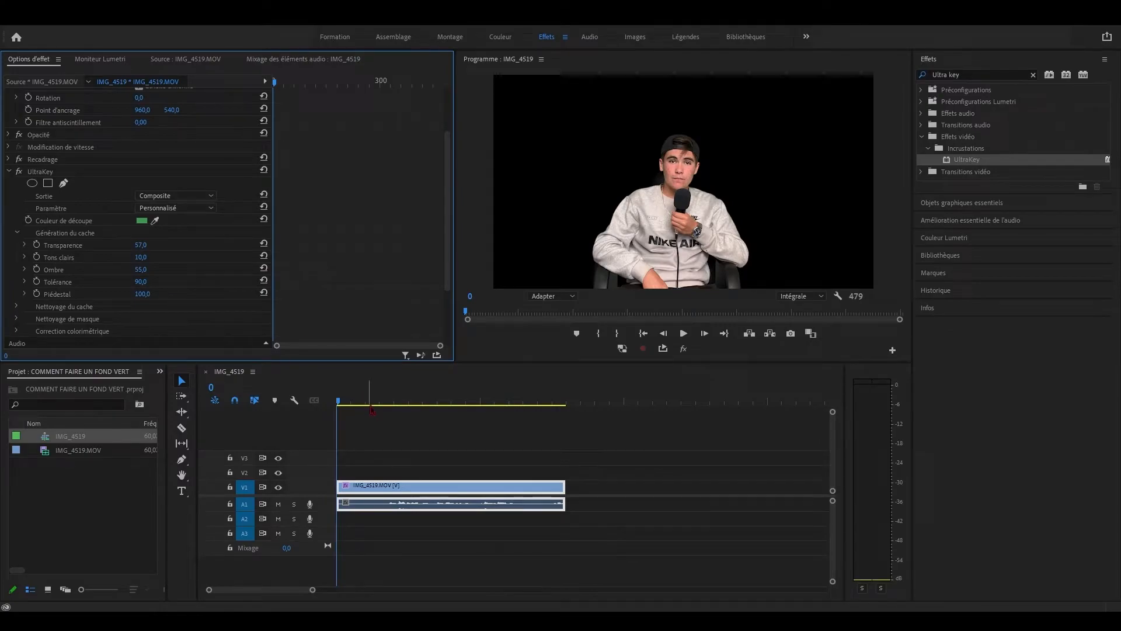
drag(374, 402, 338, 413)
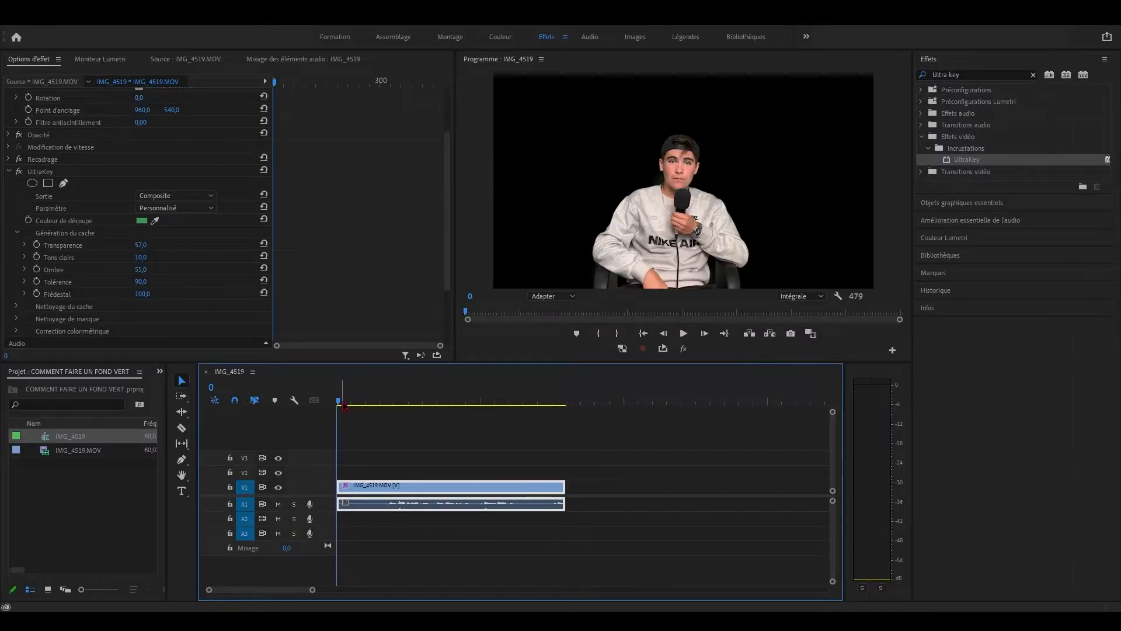
click(10, 171)
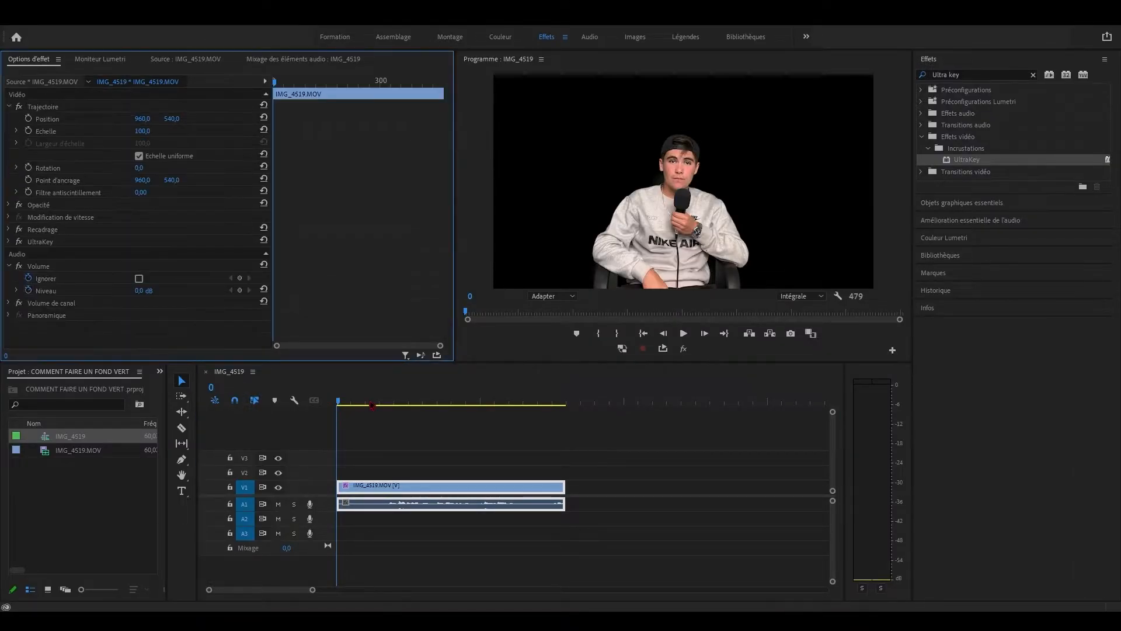
mouse_move(353, 397)
mouse_down()
mouse_move(588, 398)
mouse_move(338, 398)
mouse_up()
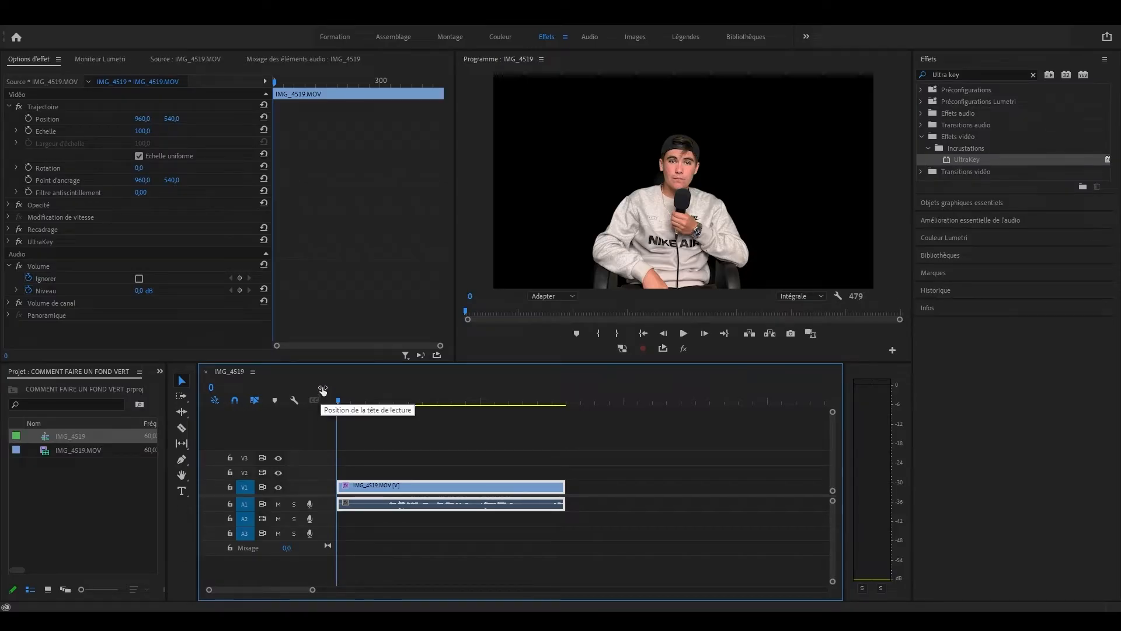
Clear the effects search, import the fond-produit-mur-noir_53876-89515.jpg image and place it on V2 at the sequence start.
click(1029, 76)
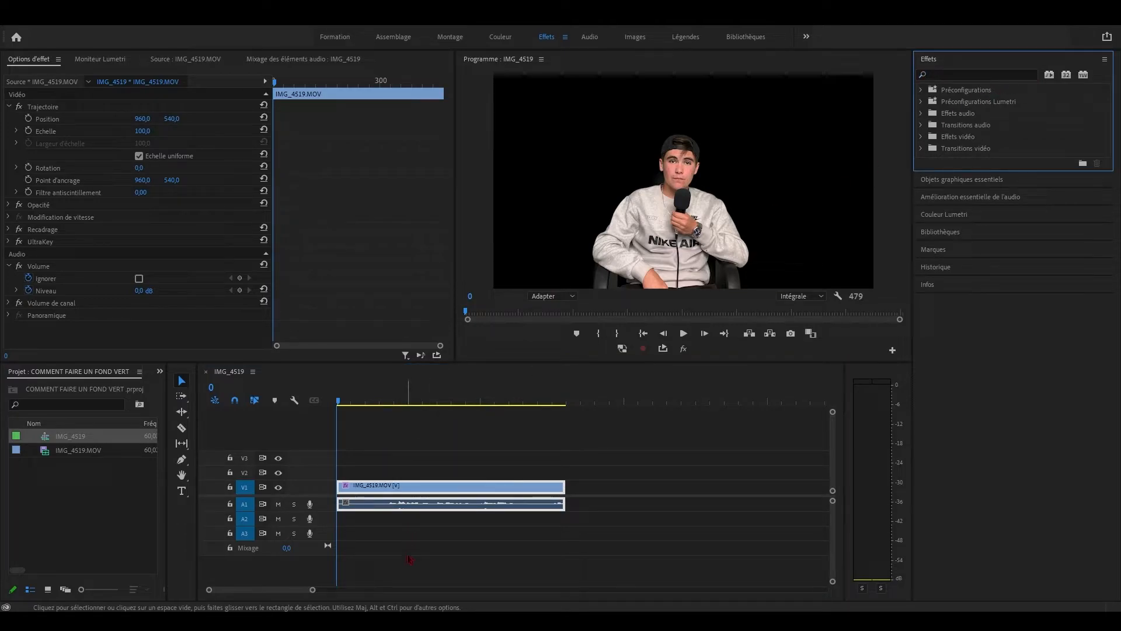
key(alt+Tab)
drag(95, 316, 115, 491)
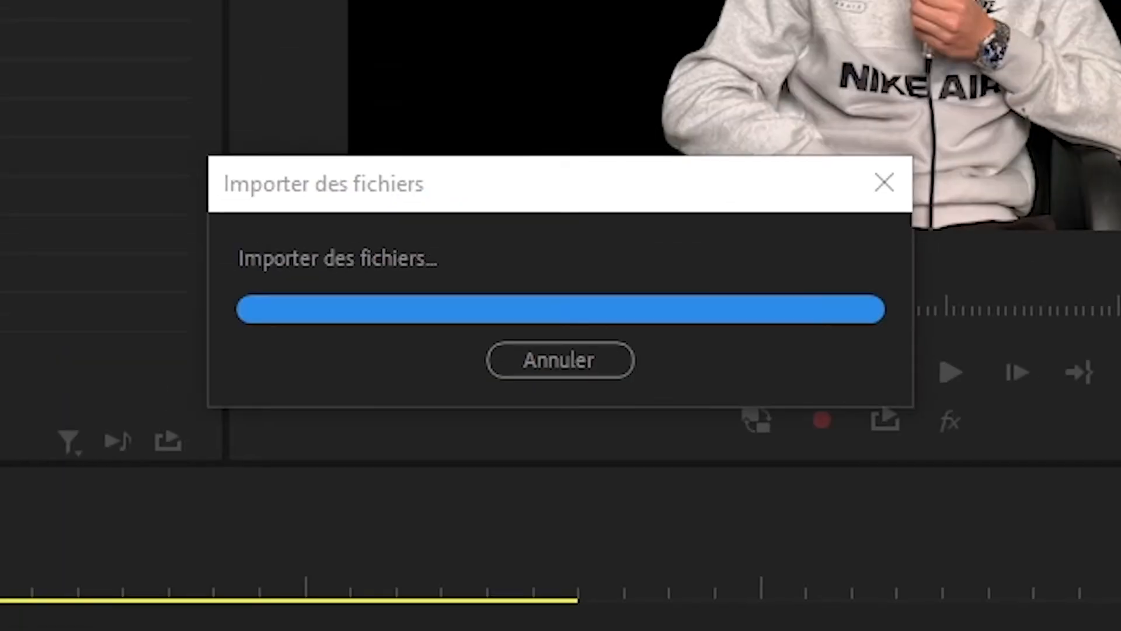
drag(95, 436, 337, 473)
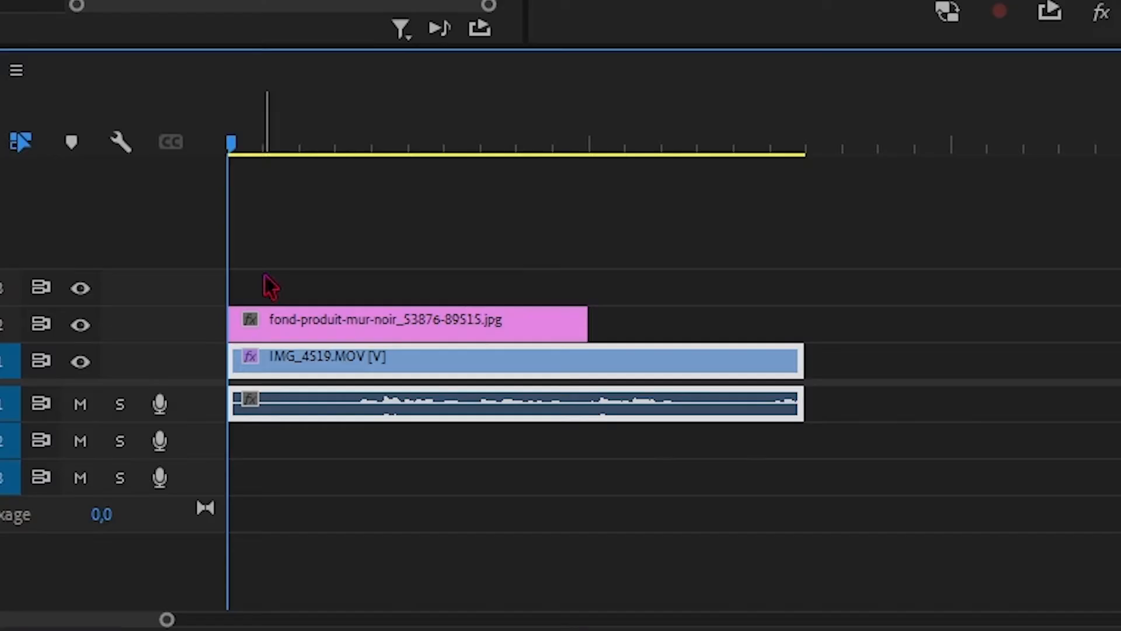
Stack IMG_4519.MOV on V2 above the background image on V1, and scale the image to 423 to fill the frame.
click(568, 253)
drag(650, 373, 646, 292)
drag(342, 332, 345, 363)
drag(353, 301, 351, 326)
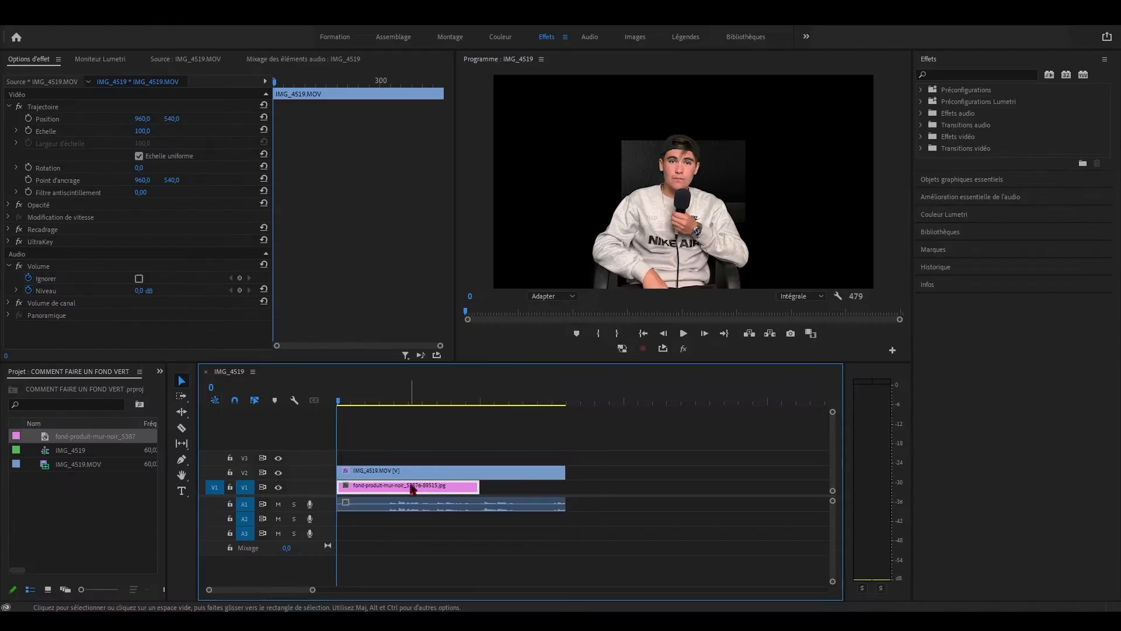
click(421, 367)
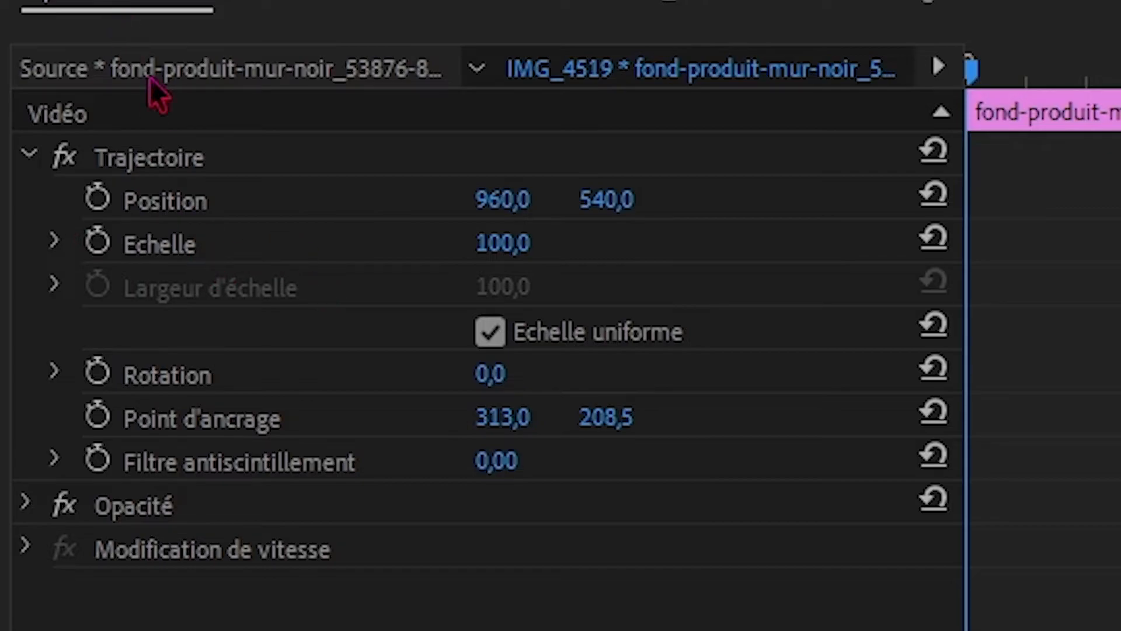
drag(503, 242, 561, 243)
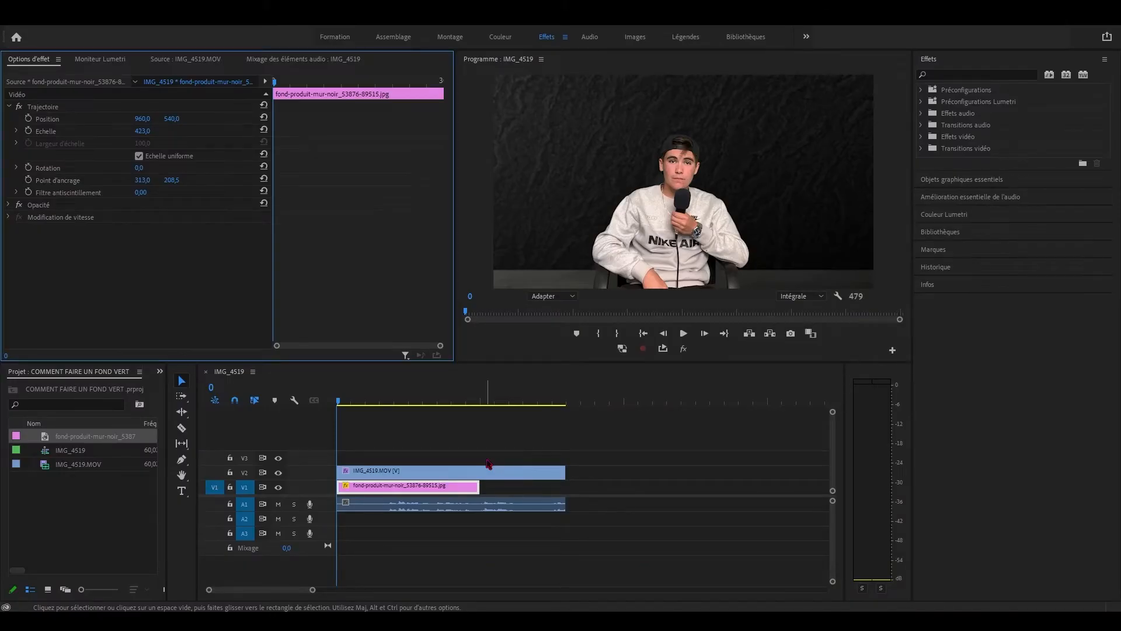
Scale the IMG_4519.MOV clip to 141 and adjust its vertical position so the subject sits well in the frame.
click(488, 470)
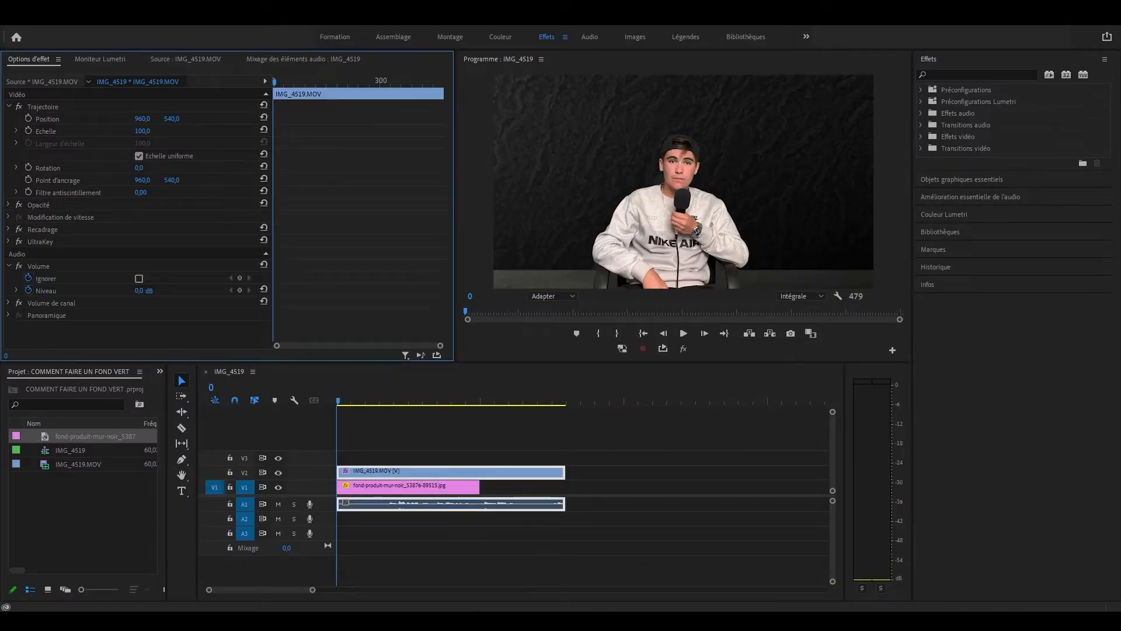
drag(149, 132, 52, 119)
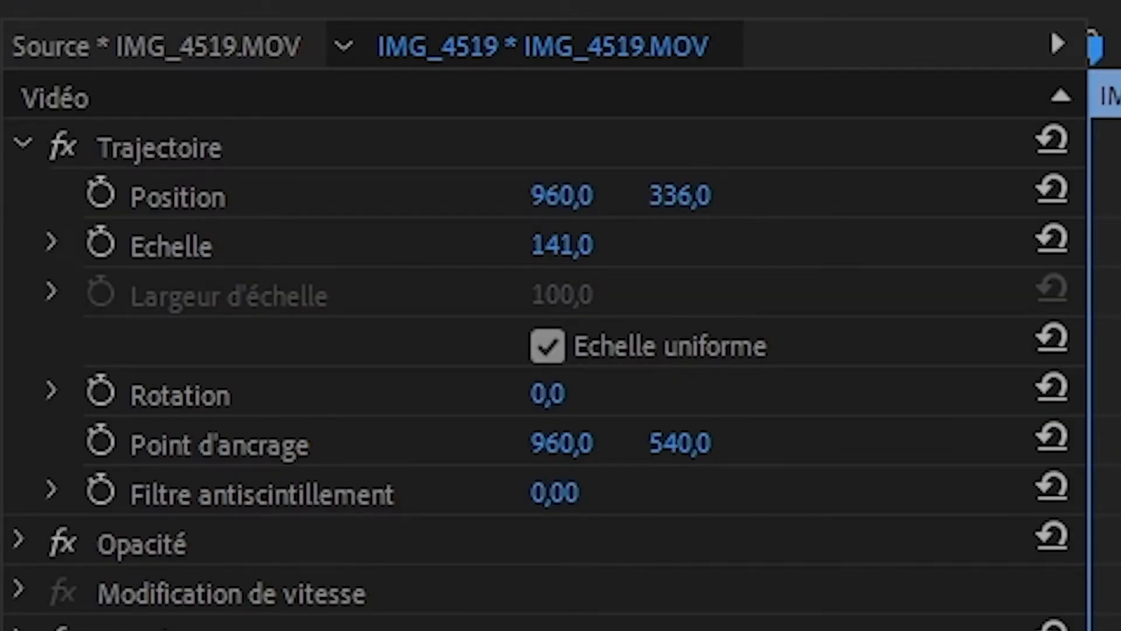
drag(680, 195, 753, 195)
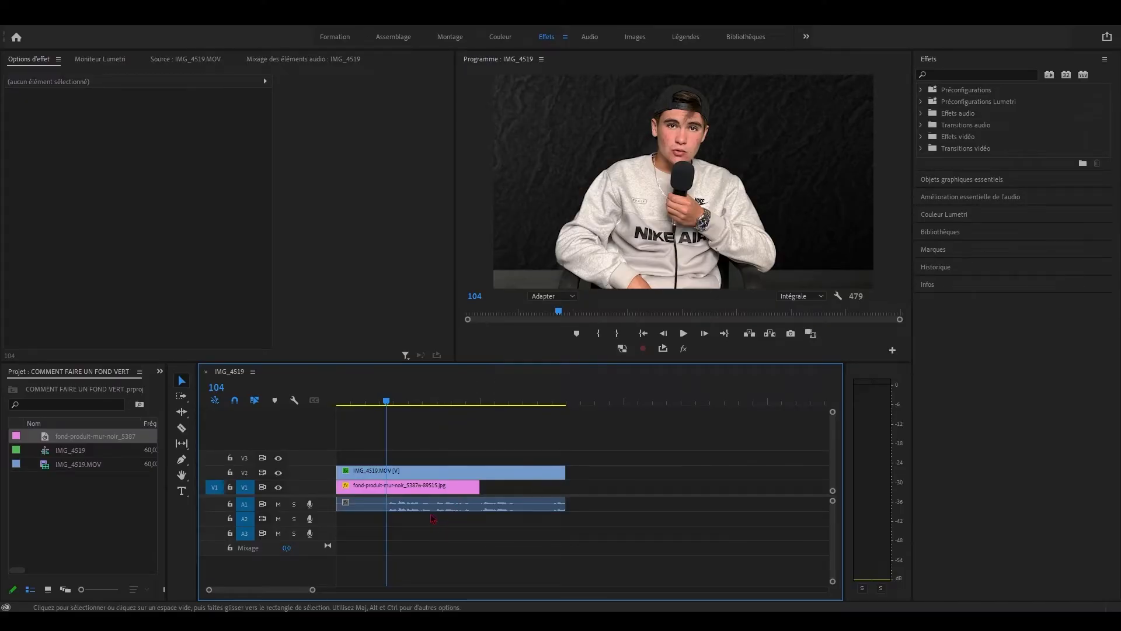
Replace the background image in the timeline with the COMPILATION THEKAIRI78 video, and unlink and delete that video's audio.
click(421, 496)
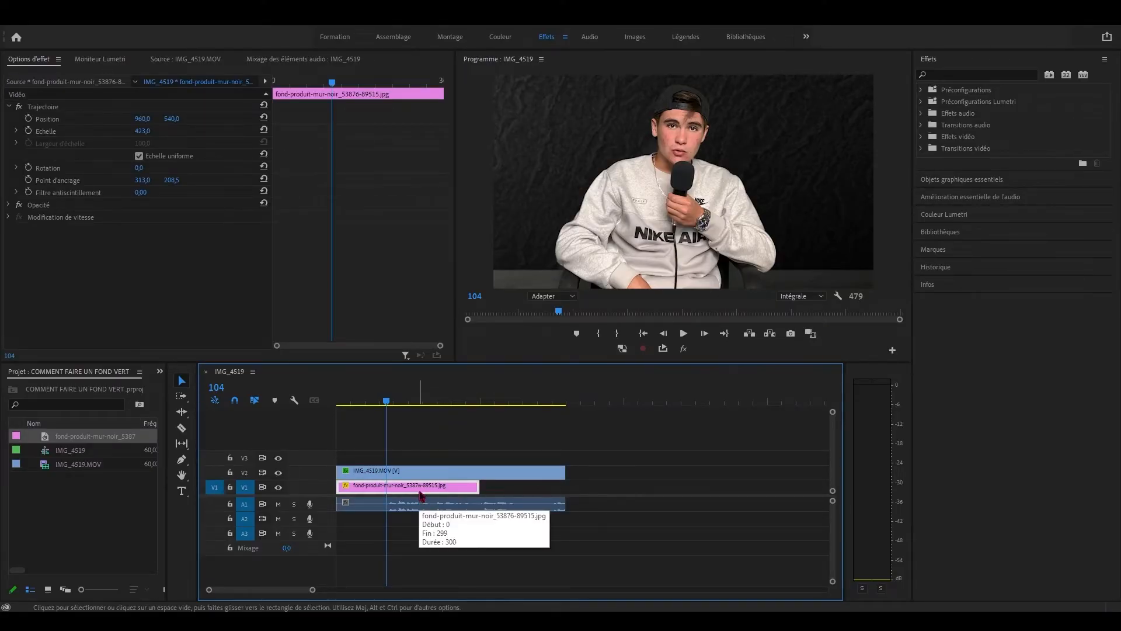
key(Delete)
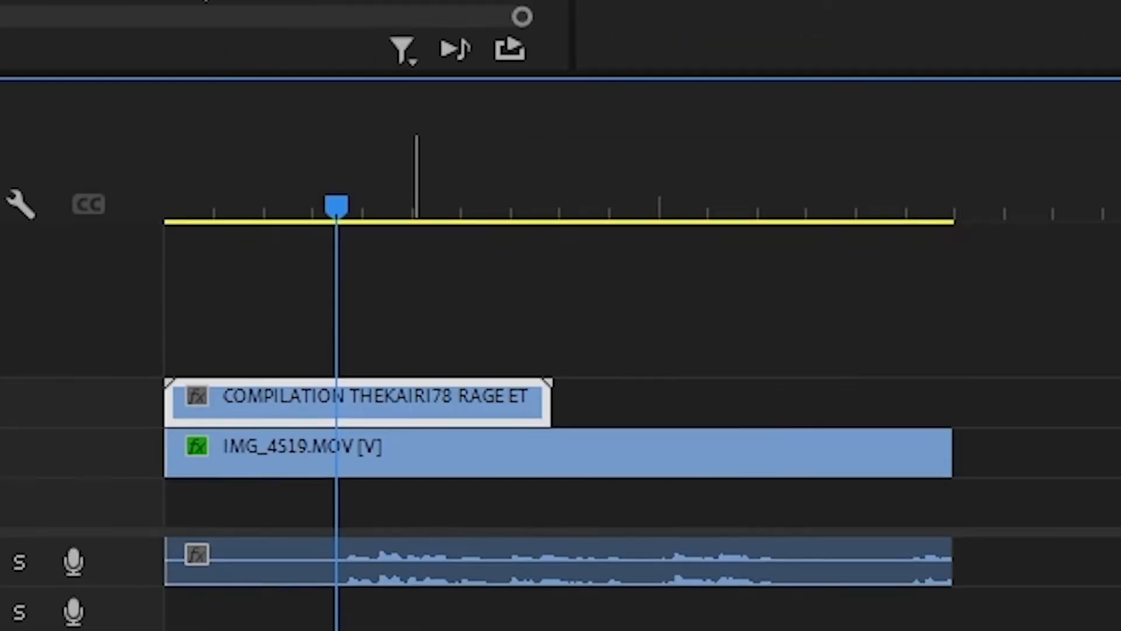
right_click(471, 476)
click(296, 243)
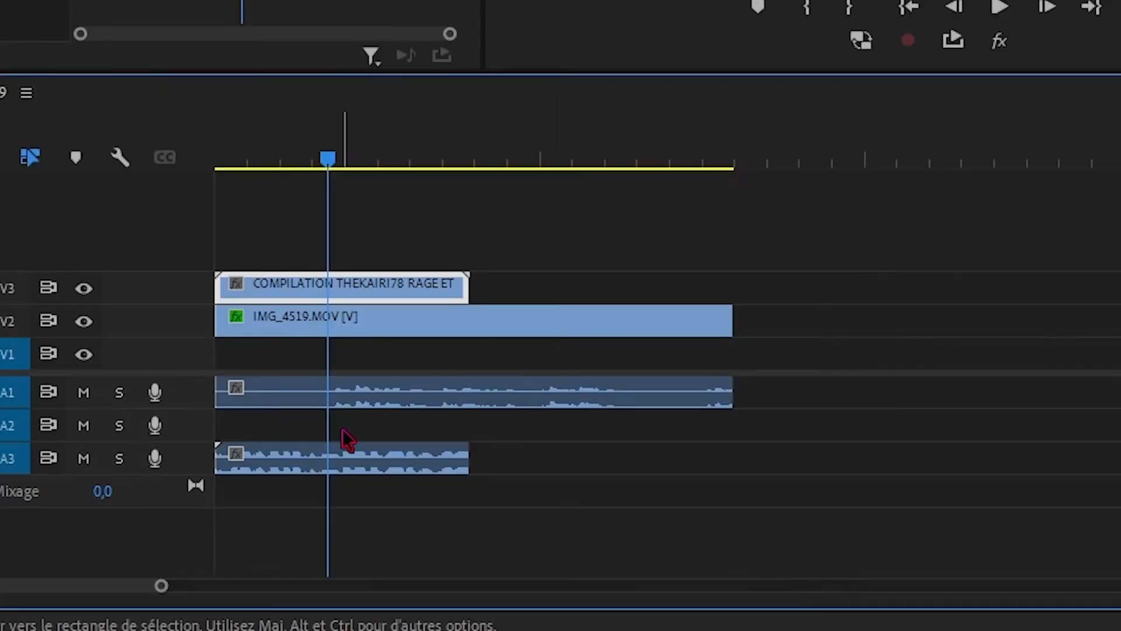
click(340, 457)
key(Delete)
Move the COMPILATION THEKAIRI78 clip to V1 beneath IMG_4519.MOV and scale it to 308 to fill the frame.
drag(313, 283, 320, 352)
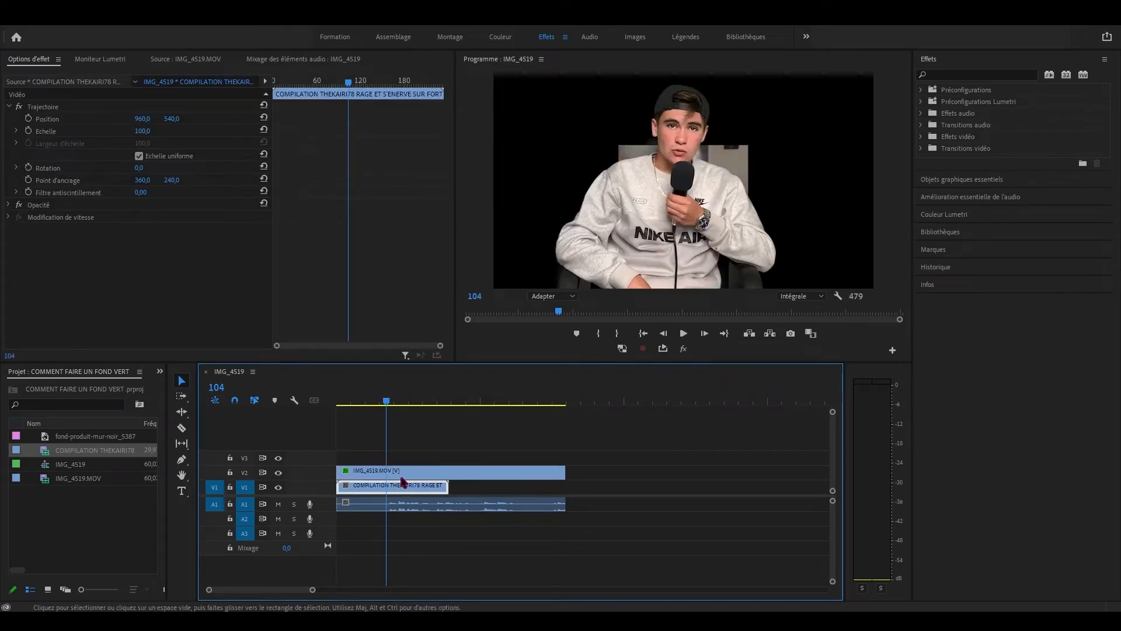
drag(448, 487, 472, 488)
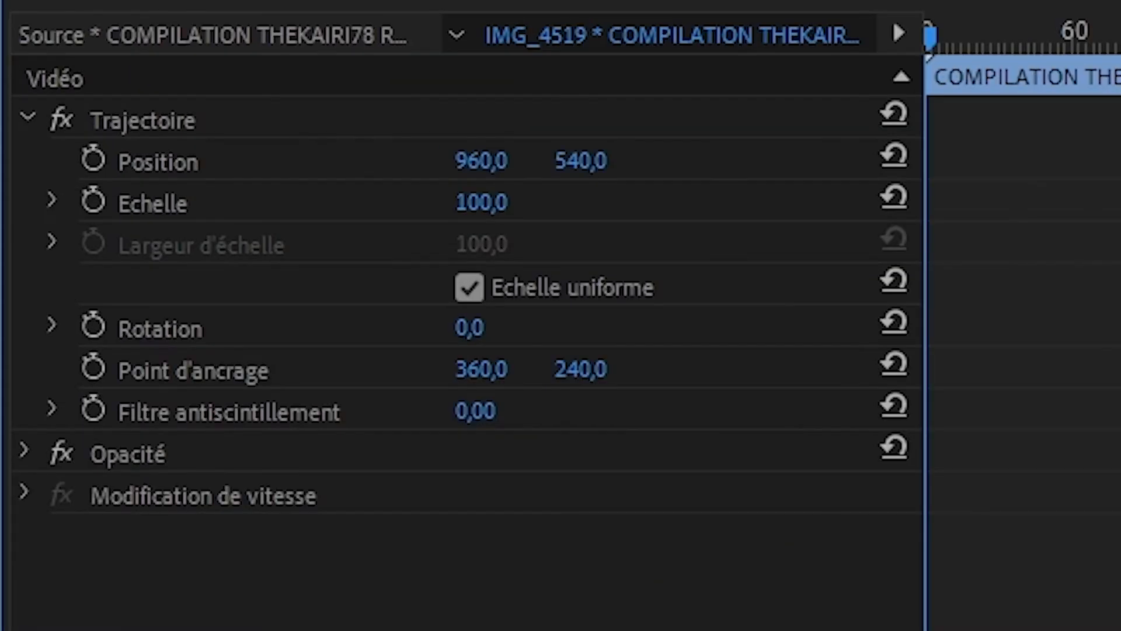
drag(141, 131, 193, 130)
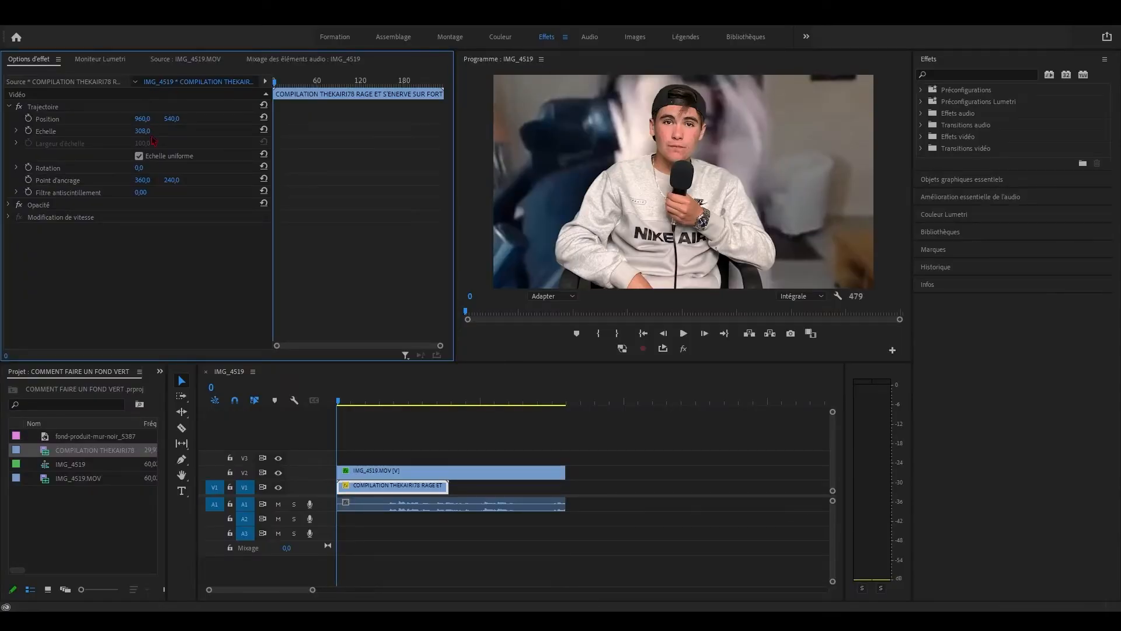
Play back the keyed subject over the video background and return the playhead to the start of the sequence.
key(space)
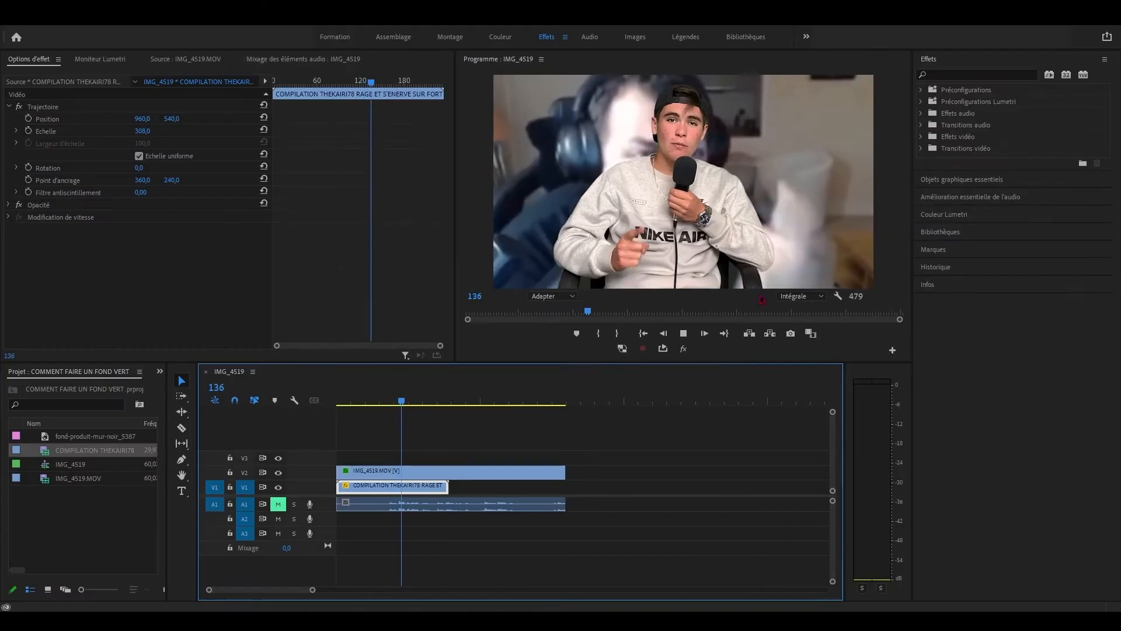
click(354, 401)
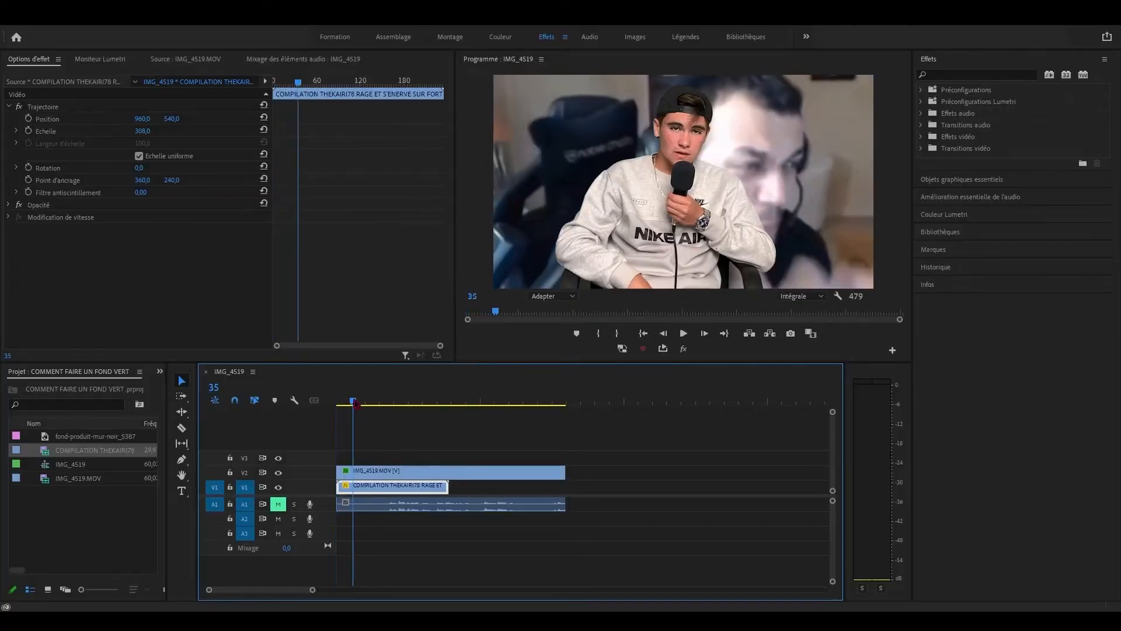
drag(355, 403, 318, 407)
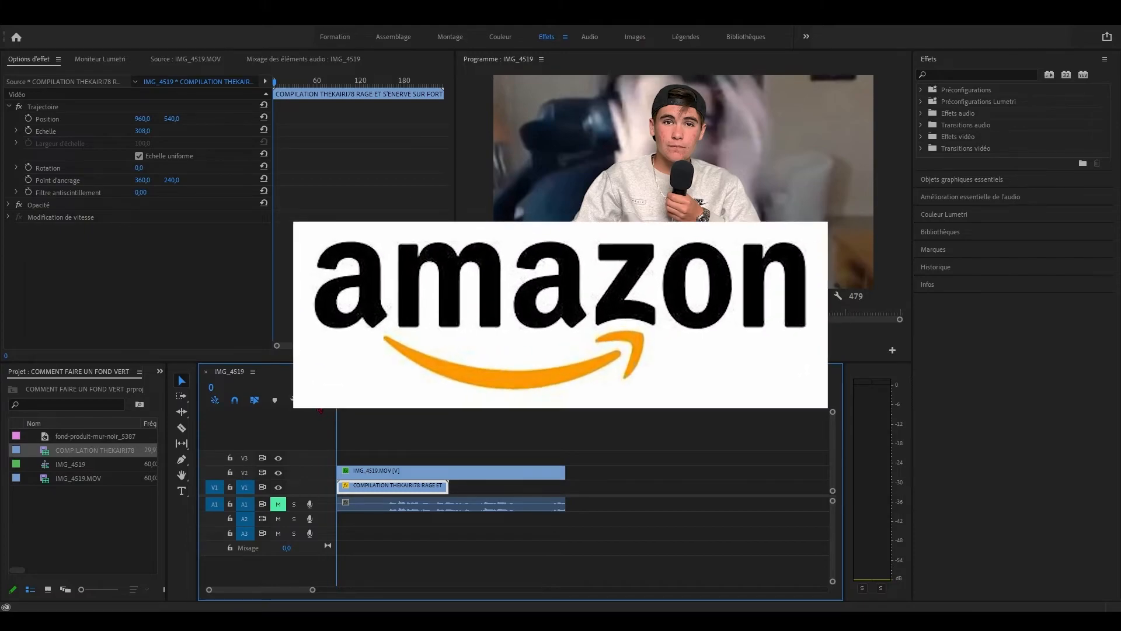
mouse_move(319, 407)
mouse_down()
mouse_move(379, 409)
mouse_move(332, 417)
mouse_up()
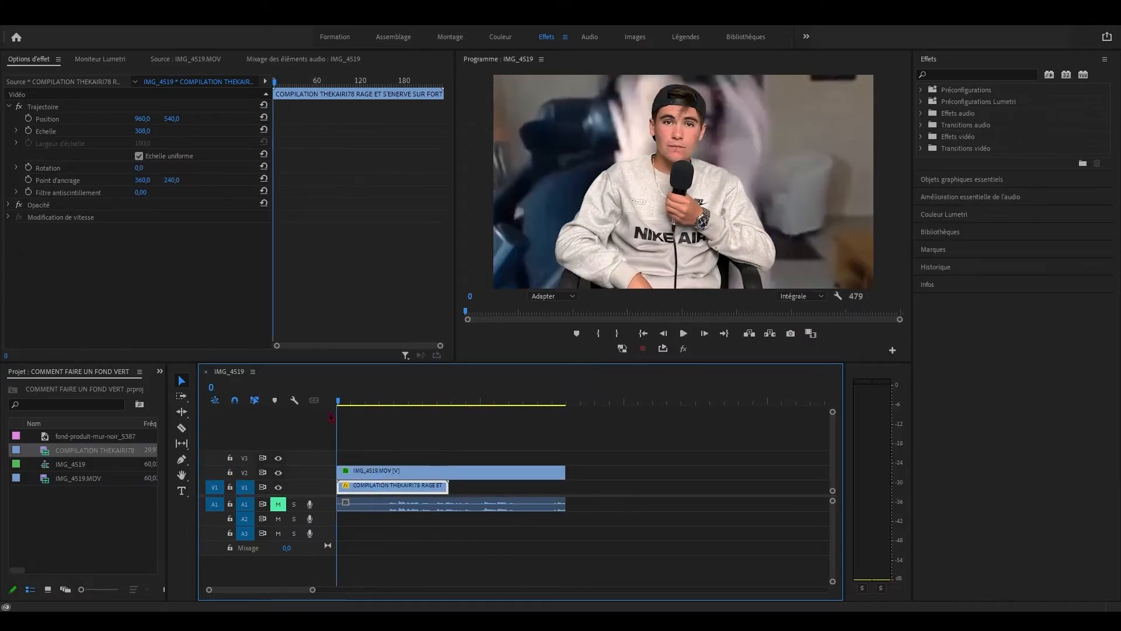